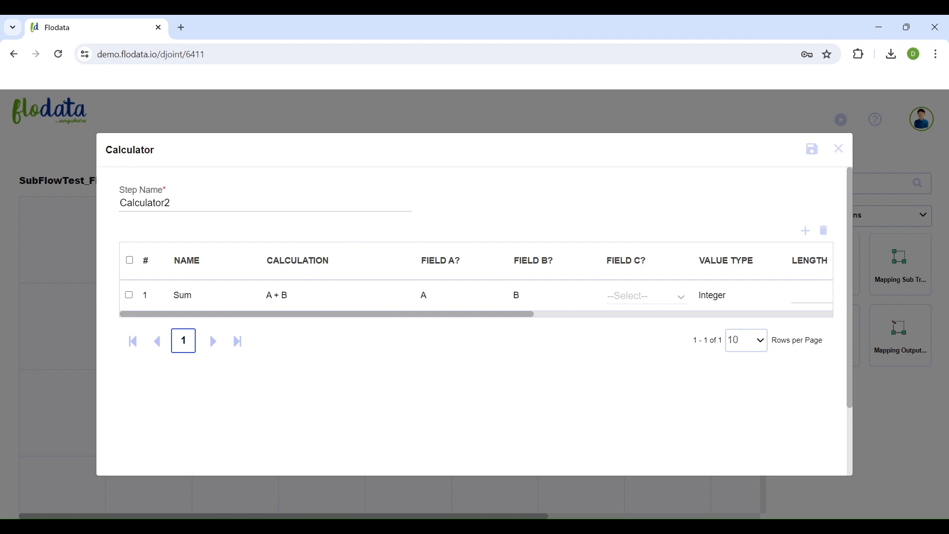
# - Examine the remaining columns of the Sum calculation in the Calculator2 step, and close its settings
pyautogui.moveTo(512, 313); pyautogui.dragTo(597, 314)
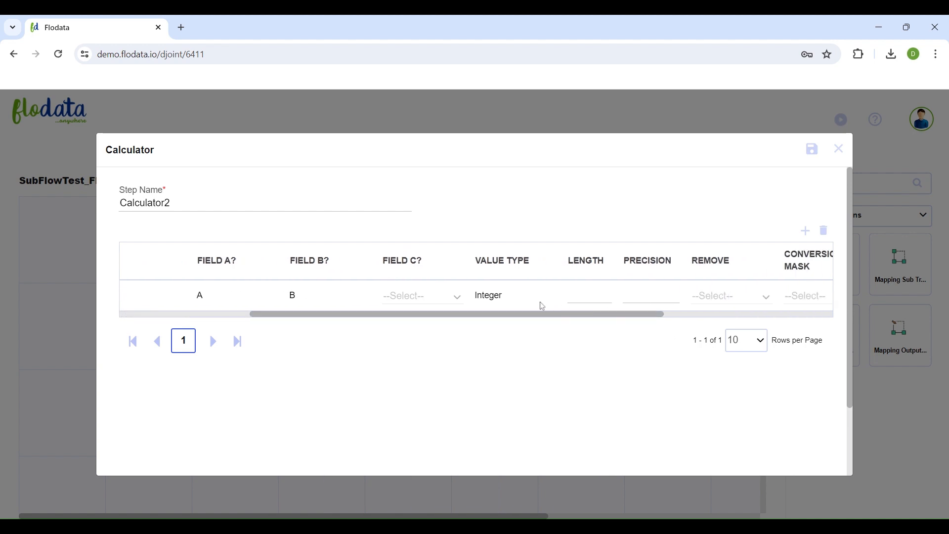
pyautogui.moveTo(506, 315); pyautogui.dragTo(832, 339)
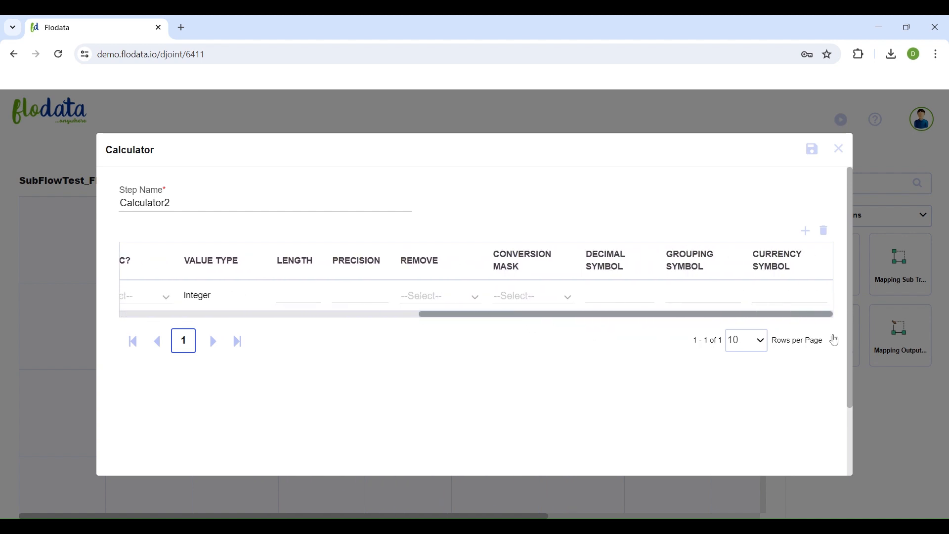
pyautogui.click(839, 148)
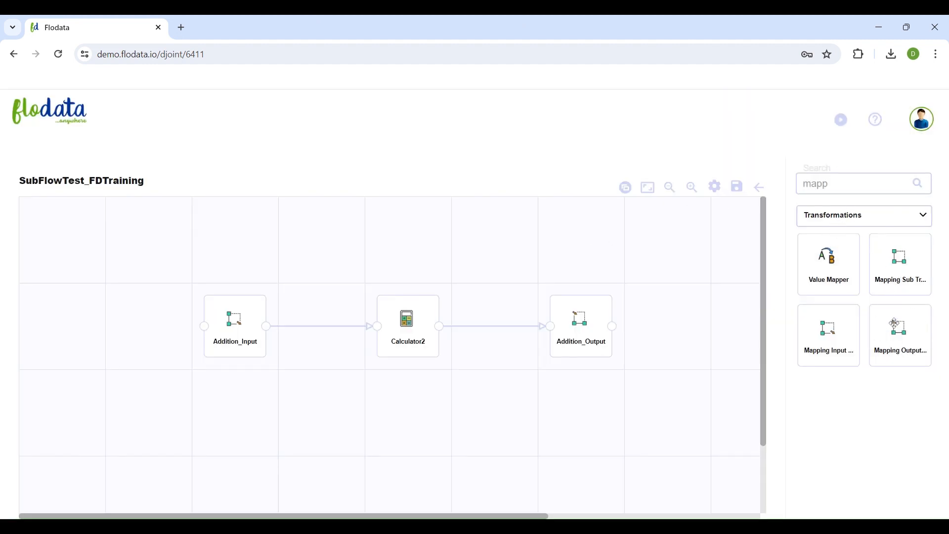
# - Review and save the Addition_Output step, and save the SubFlowTest_FDTraining flow before returning to the list of flows
pyautogui.doubleClick(587, 327)
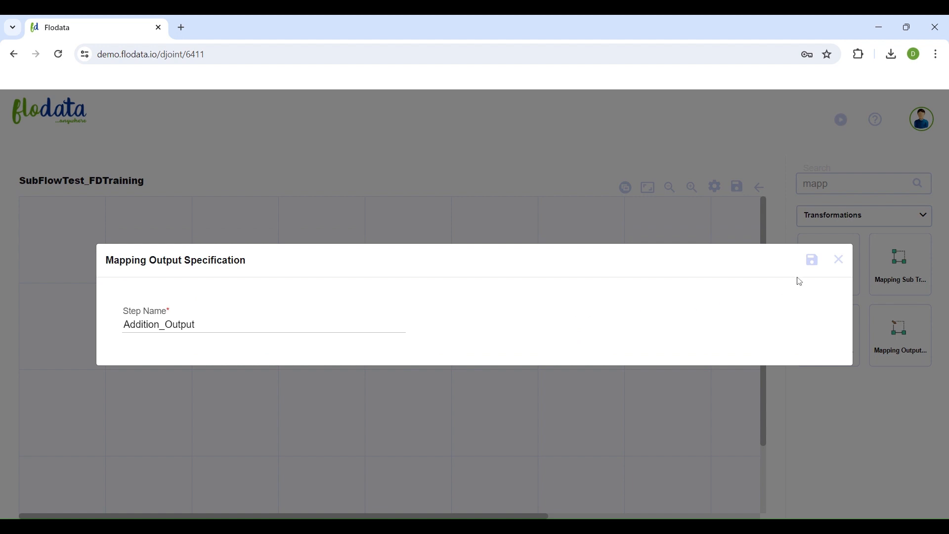
pyautogui.click(812, 261)
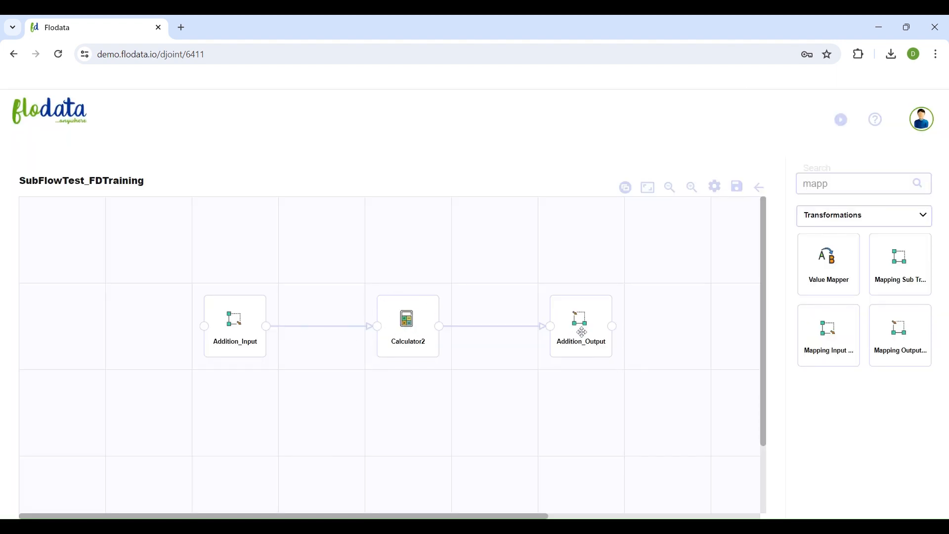
pyautogui.click(736, 186)
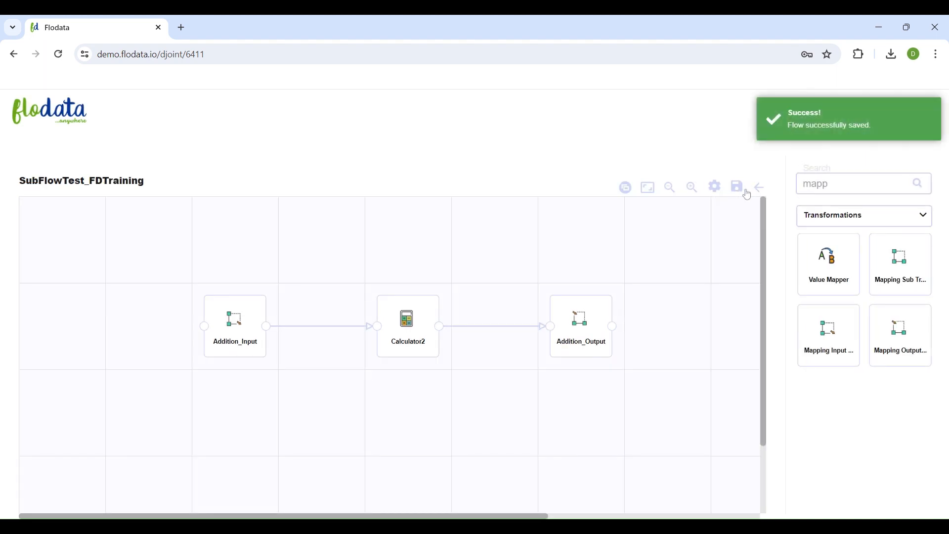
pyautogui.click(761, 191)
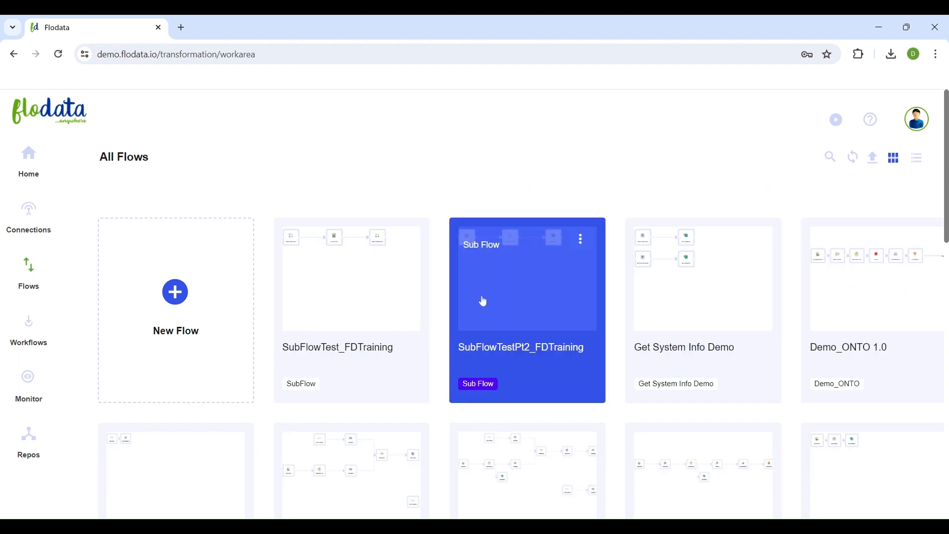
# - Open the SubFlowTestPt2_FDTraining flow, and review and save the field definitions of its GenerateRows1 step
pyautogui.click(484, 301)
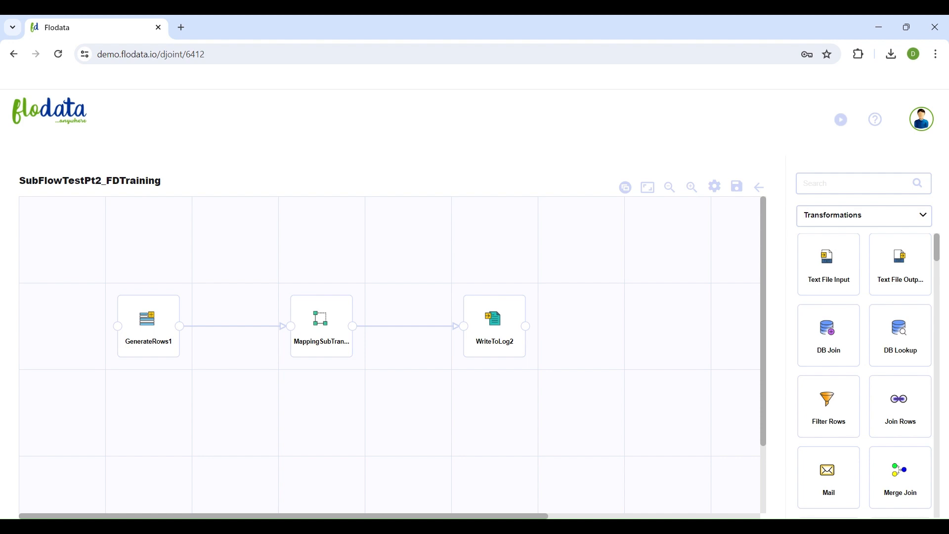
pyautogui.doubleClick(133, 315)
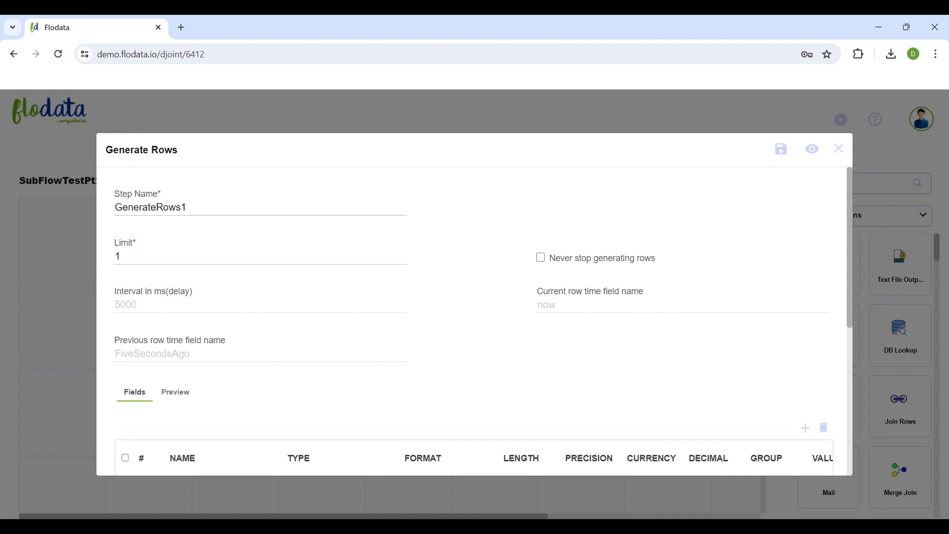
pyautogui.scroll(-3, 237, 278)
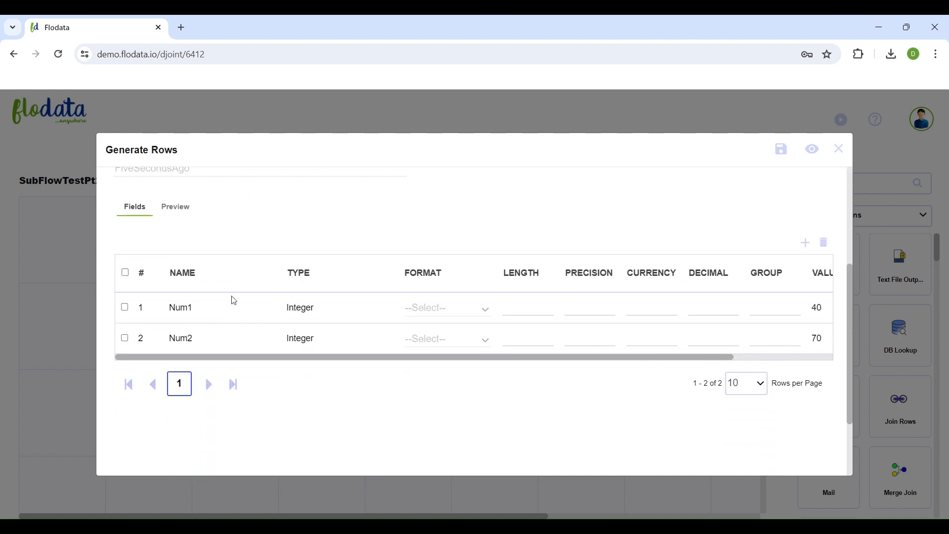
pyautogui.moveTo(233, 361); pyautogui.dragTo(298, 366)
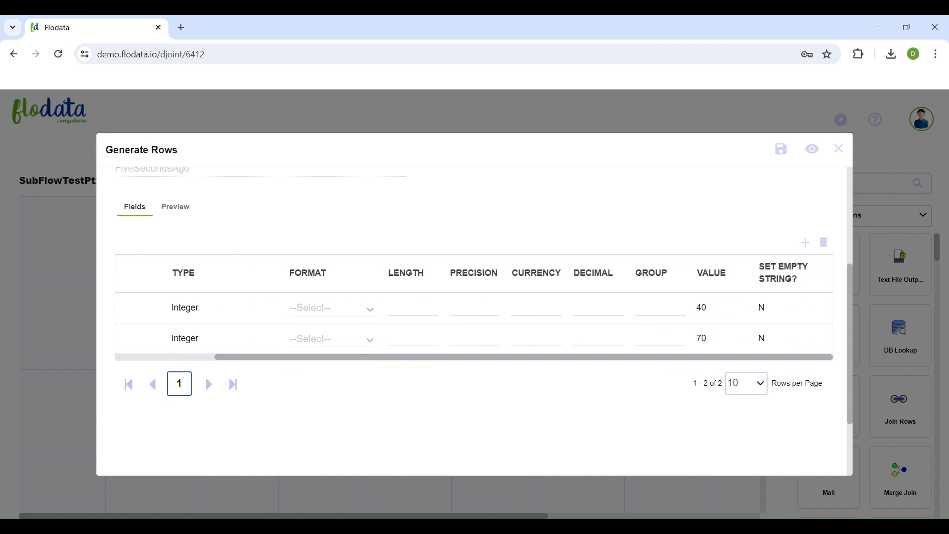
pyautogui.click(787, 155)
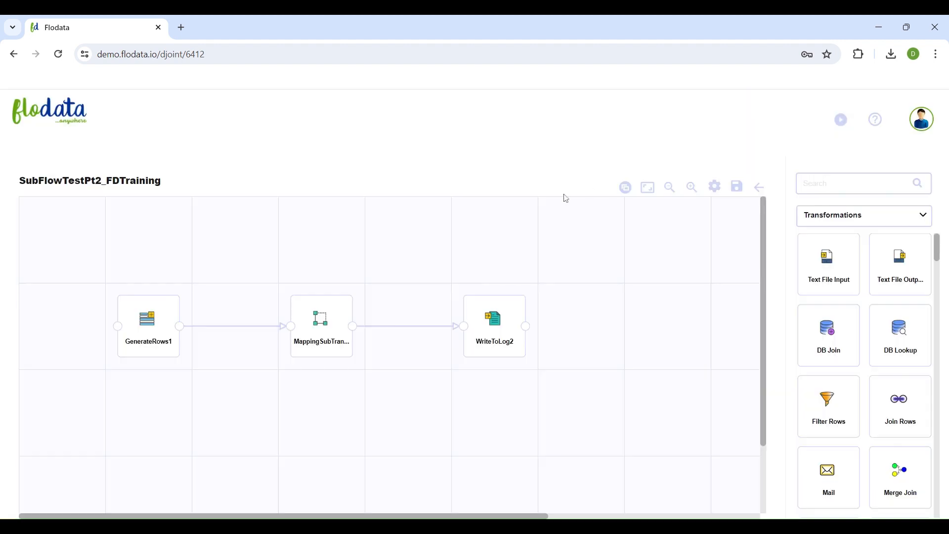
# - Search the transformations for "mapp" and open the settings of the flow's existing Mapping Sub Transformation step
pyautogui.click(811, 184)
pyautogui.write('mapp')
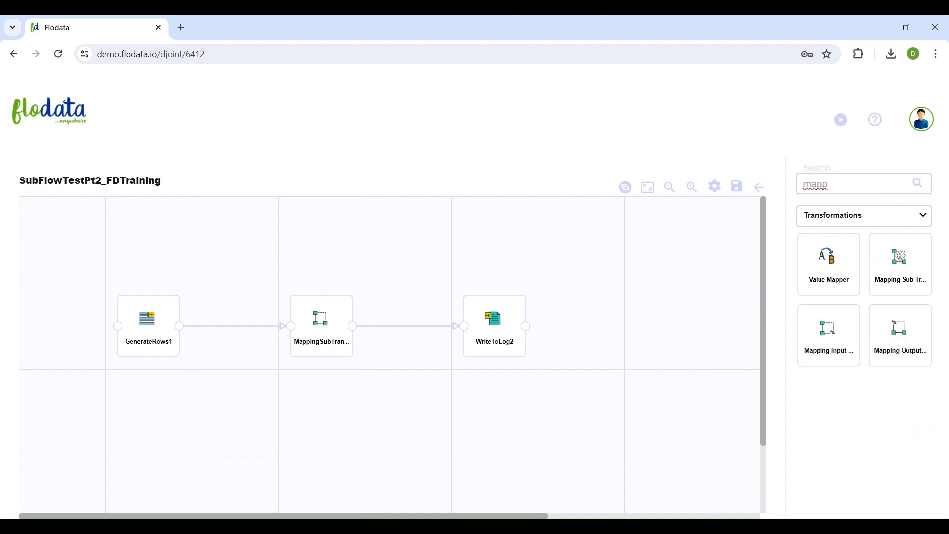
pyautogui.doubleClick(320, 325)
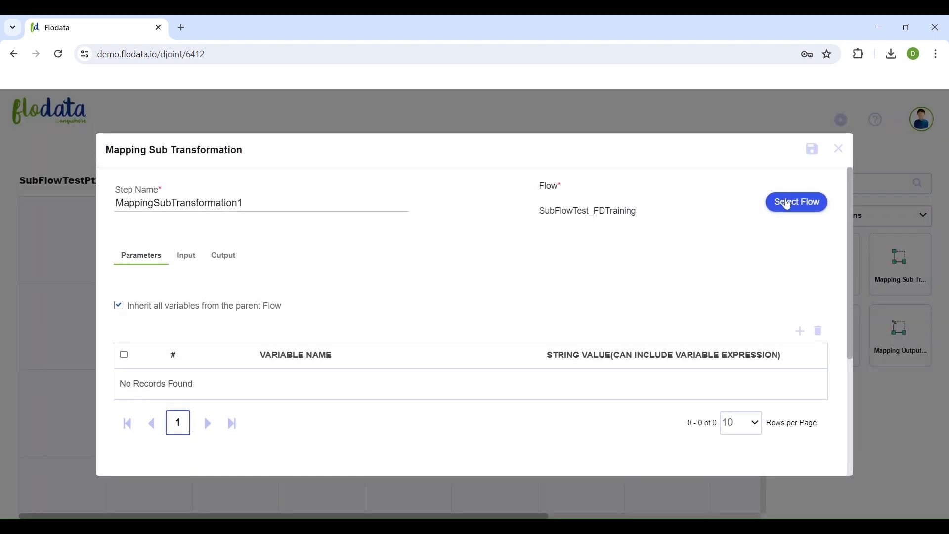
# - Search the selectable flows for "subflow", look through the list, and cancel the flow selection
pyautogui.click(789, 209)
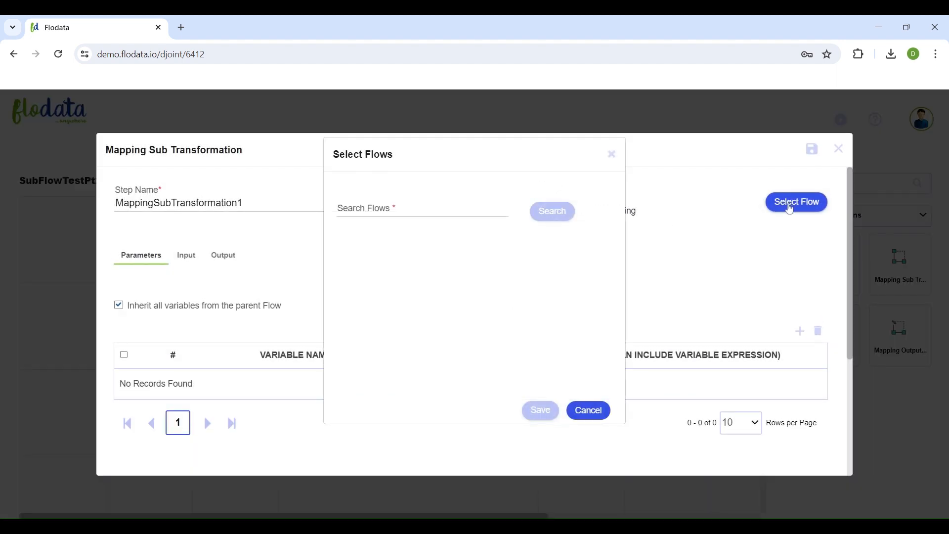
pyautogui.click(444, 196)
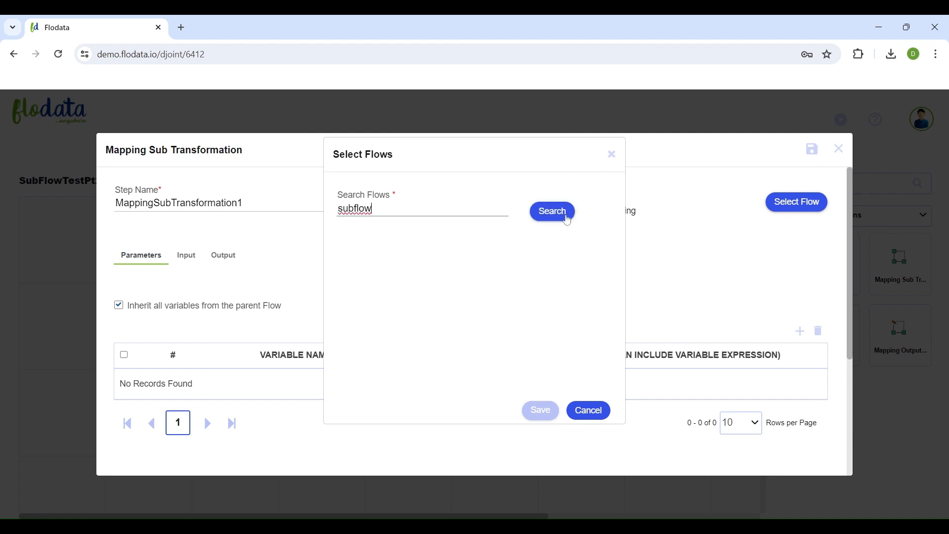
pyautogui.click(563, 218)
pyautogui.scroll(-1, 489, 268)
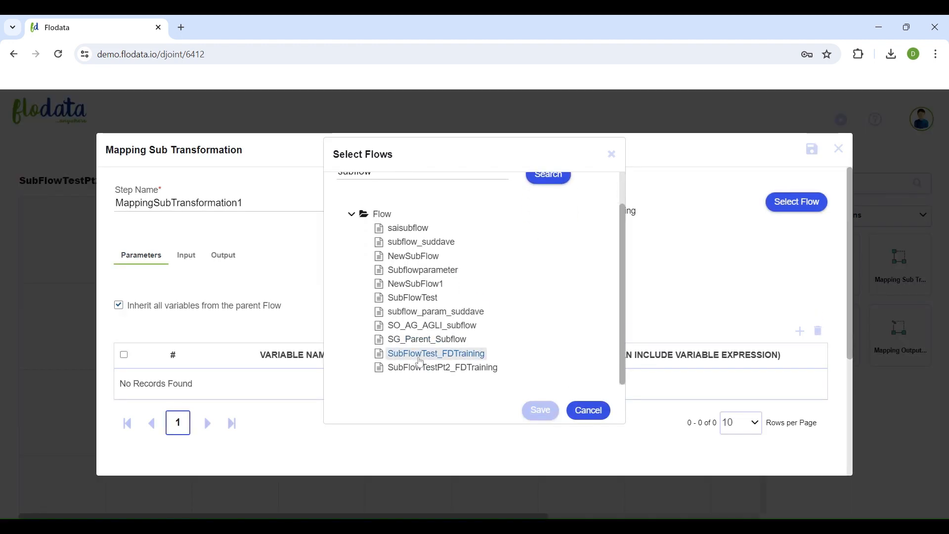
pyautogui.click(588, 410)
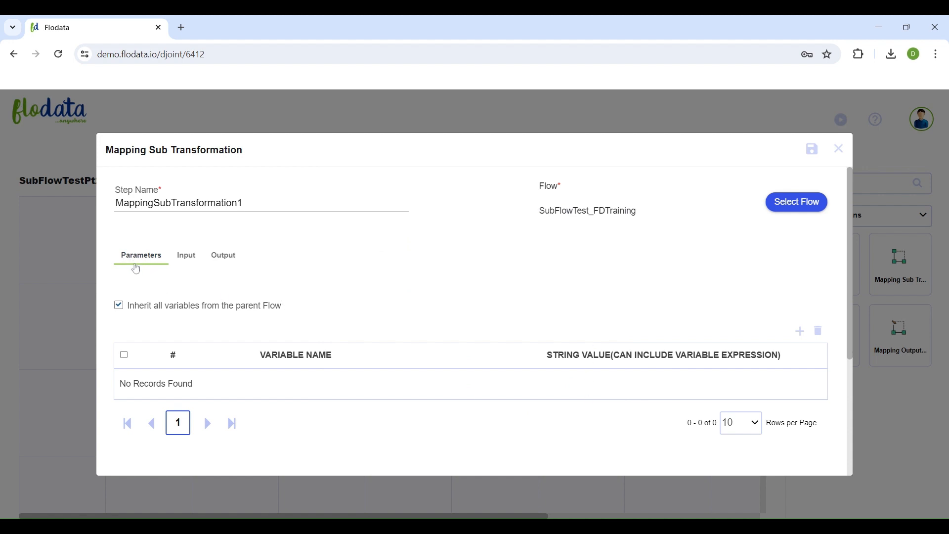
# - Examine the sub transformation's variable inheritance option and its input and output source and target steps
pyautogui.moveTo(131, 310); pyautogui.dragTo(291, 315)
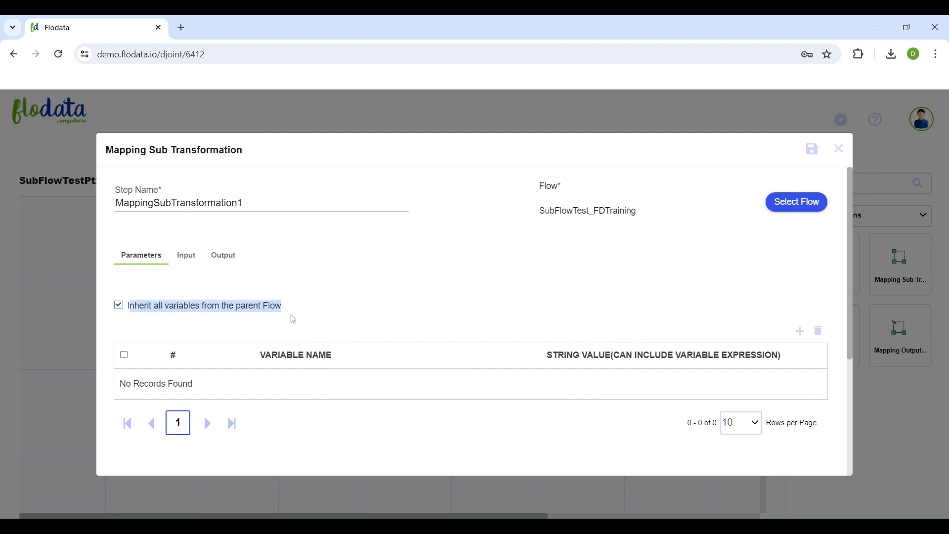
pyautogui.click(295, 309)
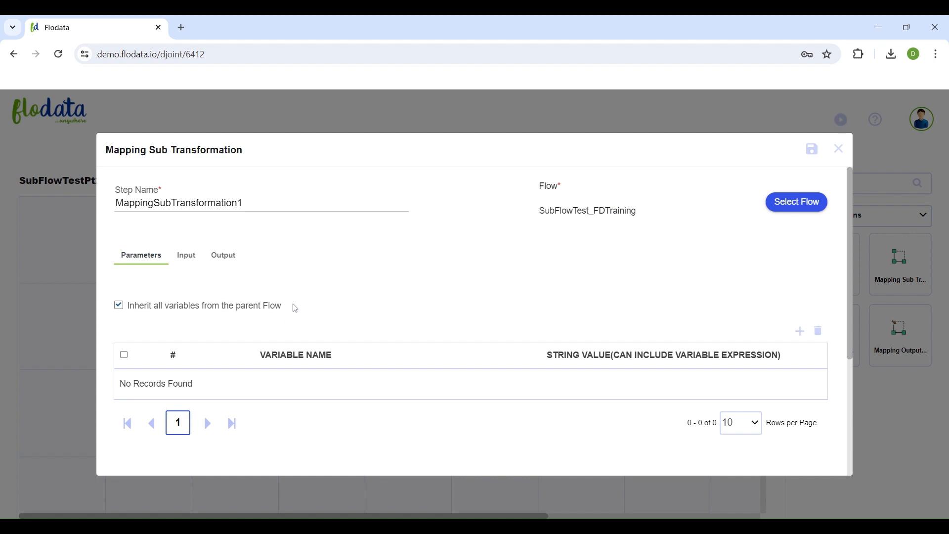
pyautogui.click(186, 257)
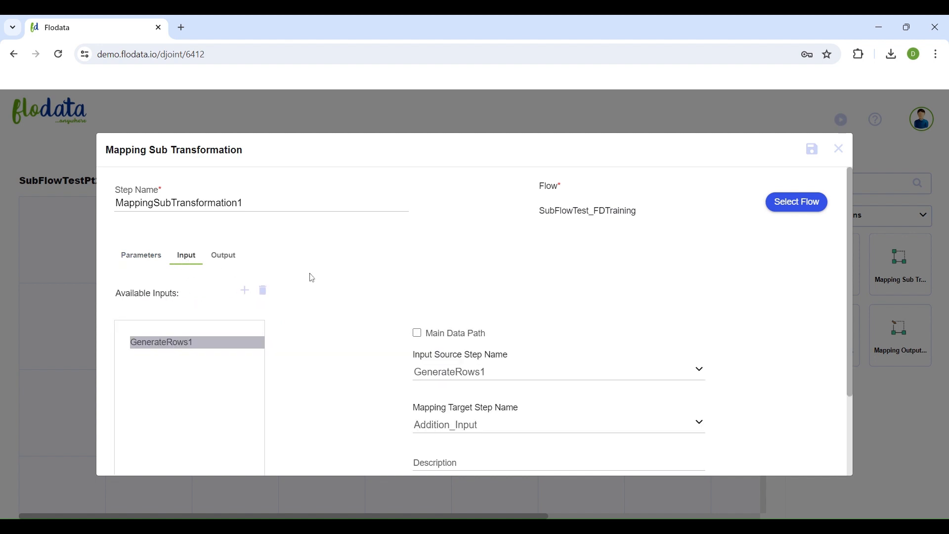
pyautogui.scroll(-2, 317, 283)
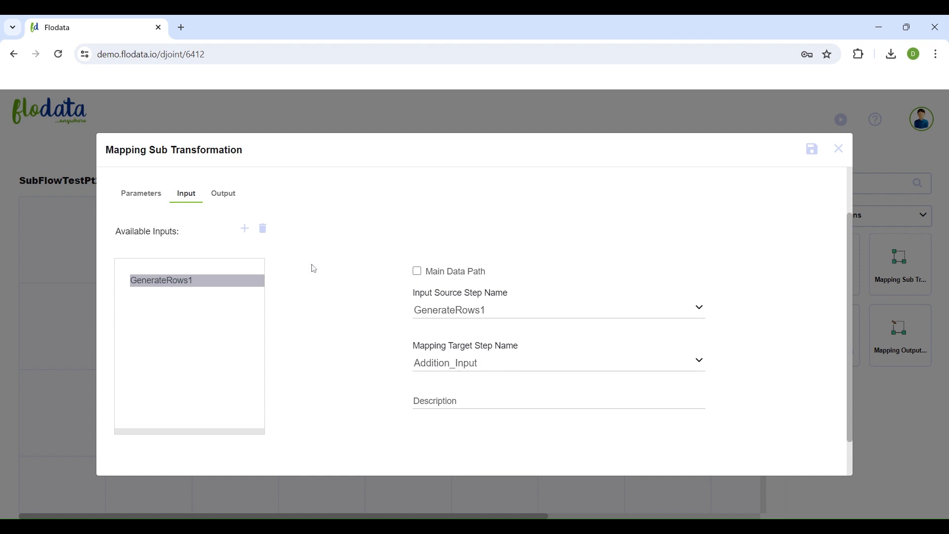
pyautogui.scroll(2, 313, 269)
pyautogui.click(222, 256)
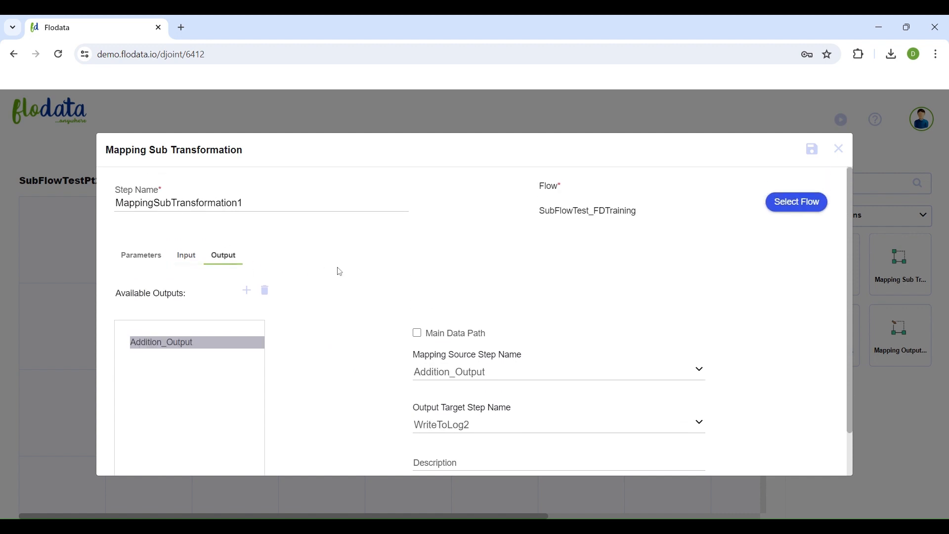
pyautogui.scroll(-1, 340, 271)
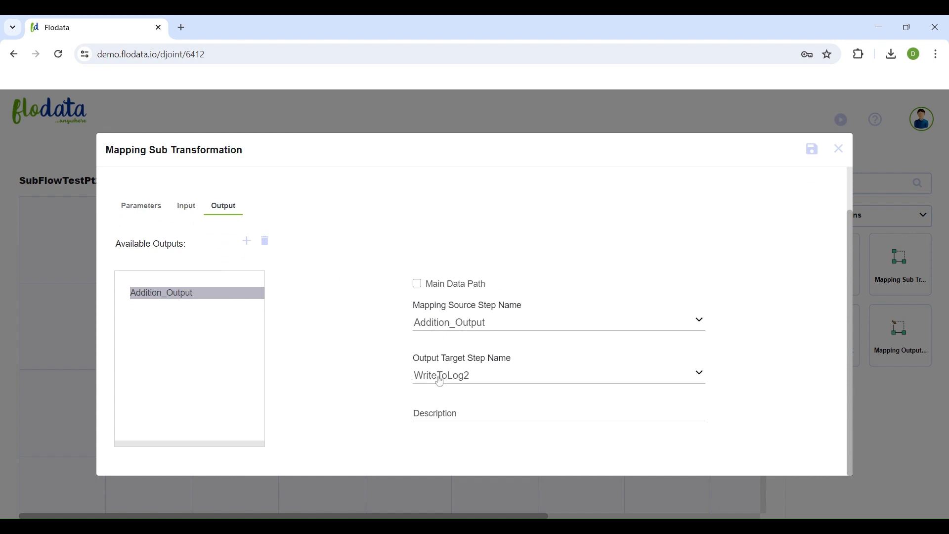
pyautogui.scroll(1, 482, 368)
pyautogui.scroll(-1, 479, 352)
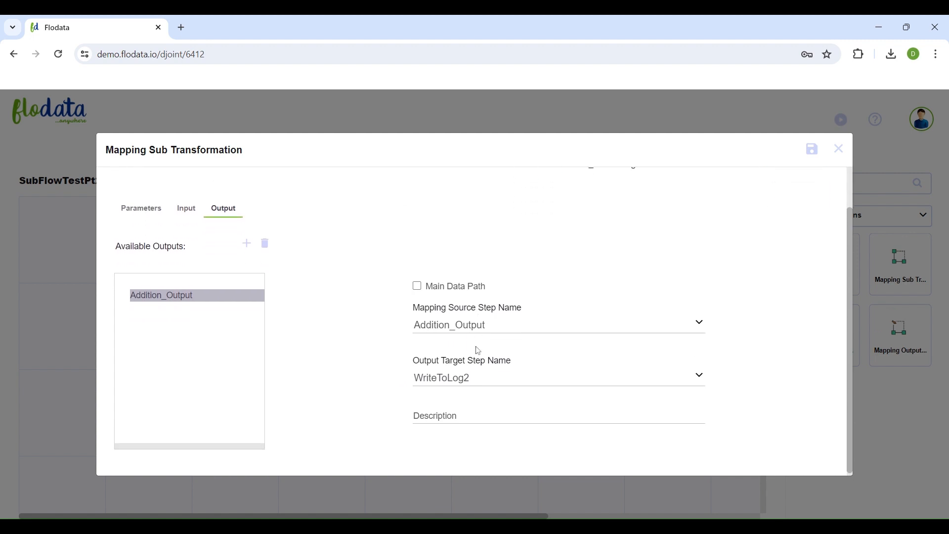
# - Clear the GenerateRows1 input mapping, map Num1 to A and Num2 to B, and close the mapping without saving
pyautogui.click(187, 214)
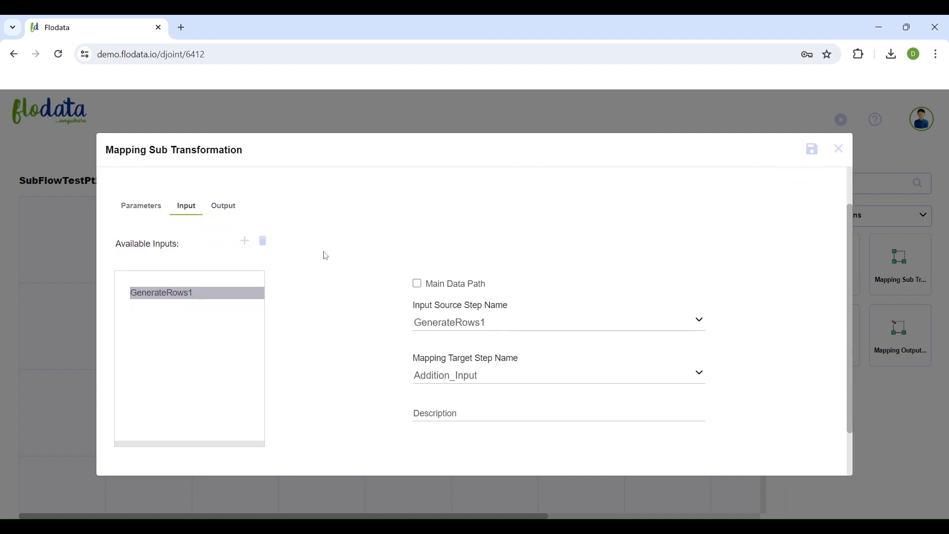
pyautogui.scroll(-1, 326, 256)
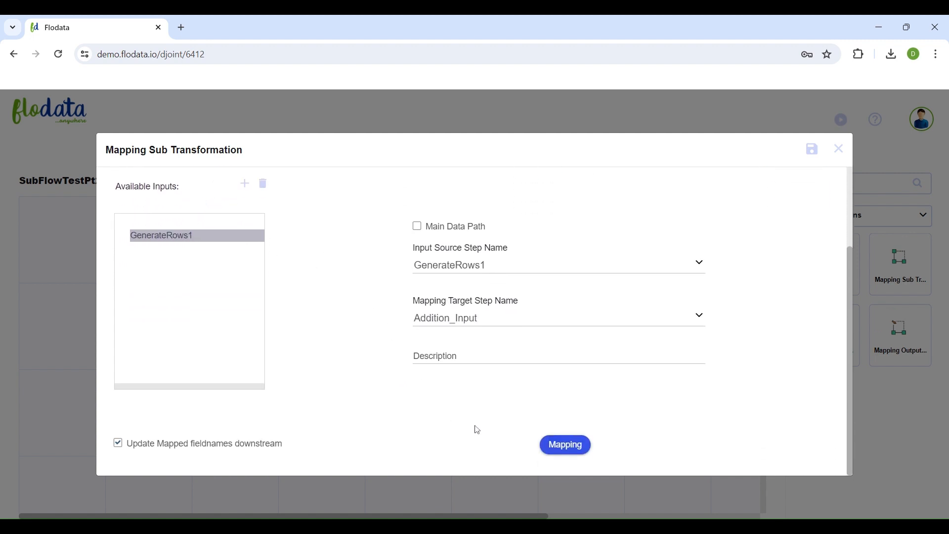
pyautogui.click(571, 456)
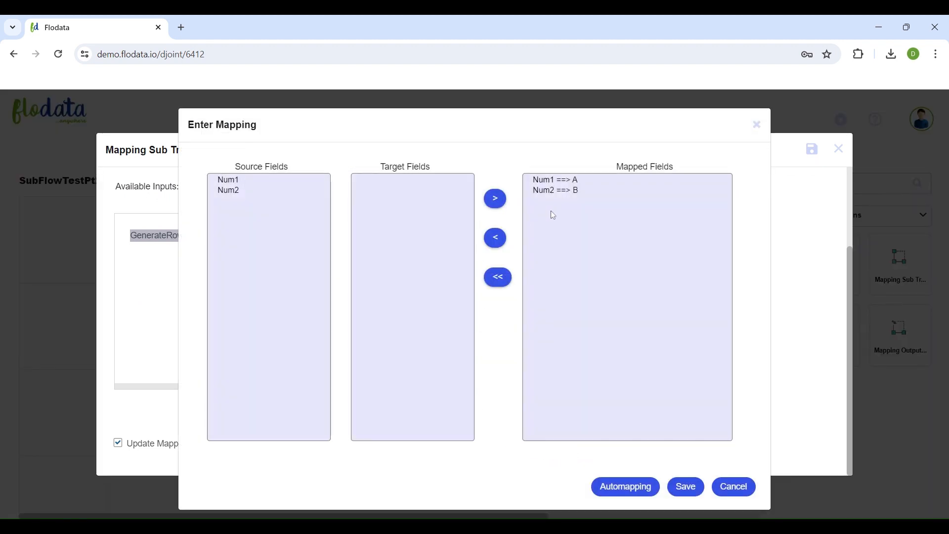
pyautogui.click(508, 286)
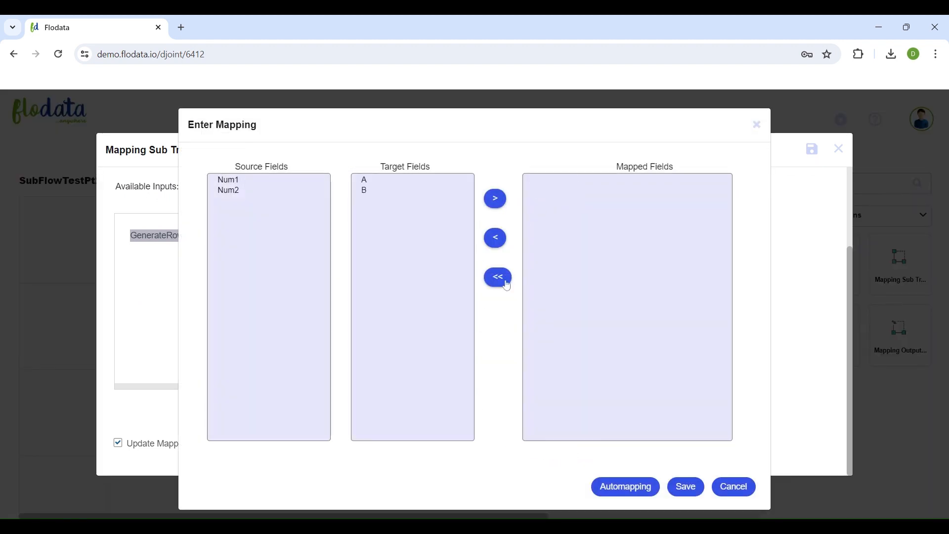
pyautogui.click(238, 182)
pyautogui.click(364, 180)
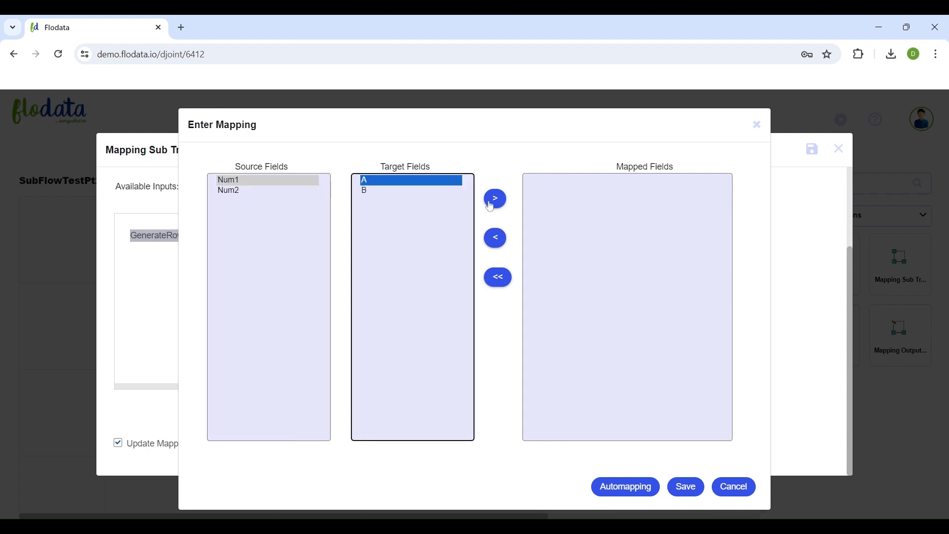
pyautogui.click(495, 199)
pyautogui.click(236, 191)
pyautogui.click(380, 182)
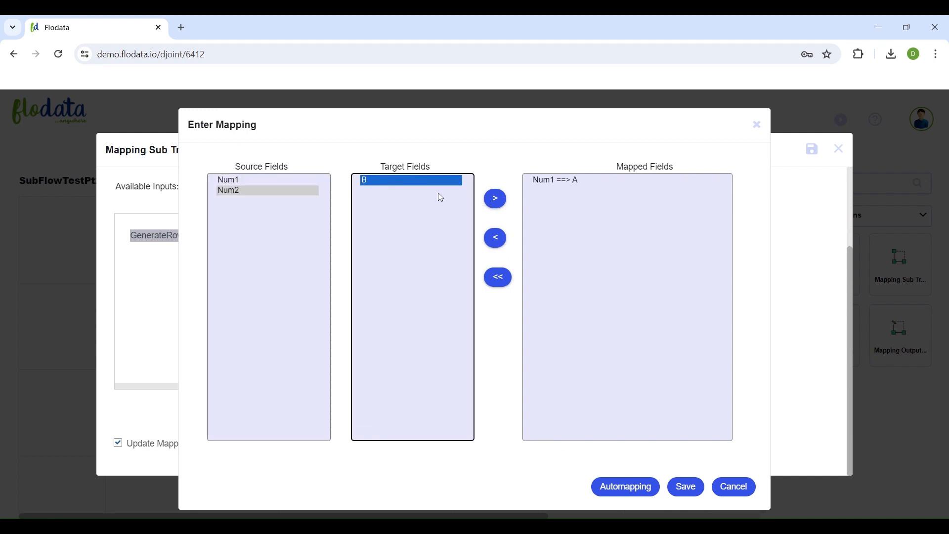
pyautogui.click(495, 200)
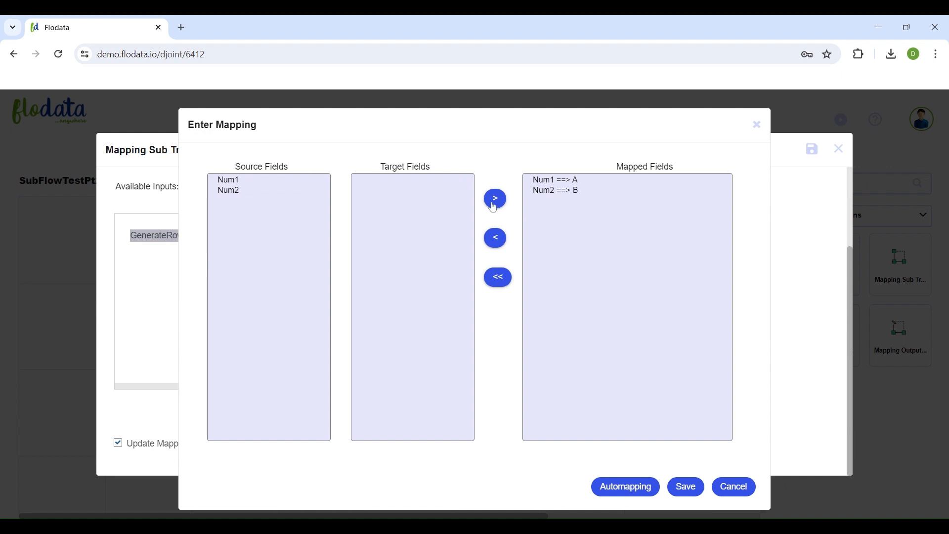
pyautogui.click(757, 125)
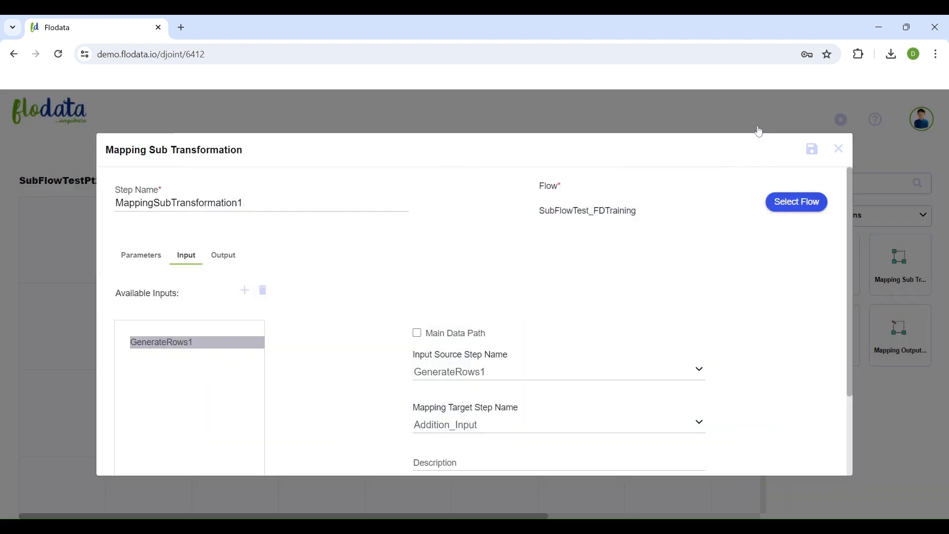
# - Save the settings of the MappingSubTransformation1 step
pyautogui.scroll(-2, 587, 298)
pyautogui.scroll(2, 589, 299)
pyautogui.click(814, 149)
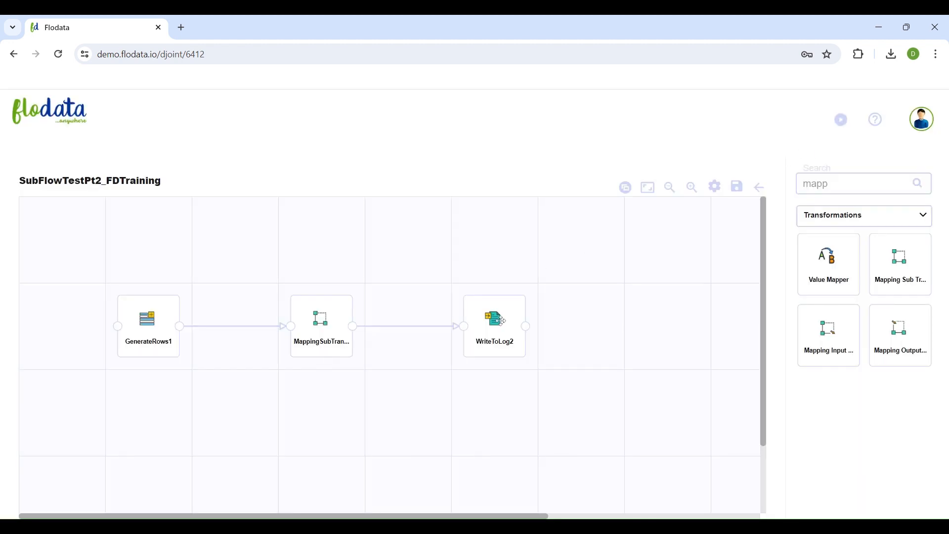
# - Examine which fields the WriteToLog2 step writes to the log, and close its settings unchanged
pyautogui.doubleClick(500, 321)
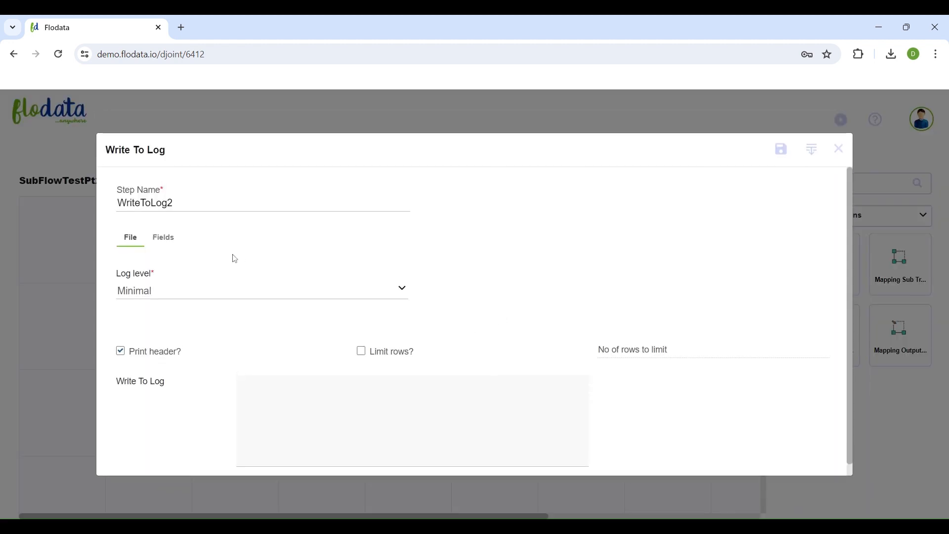
pyautogui.click(162, 241)
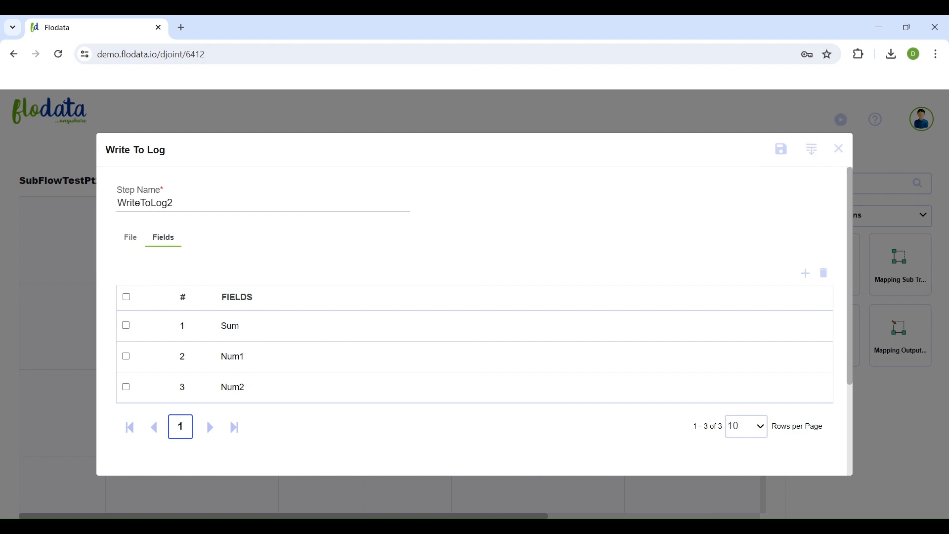
pyautogui.click(839, 148)
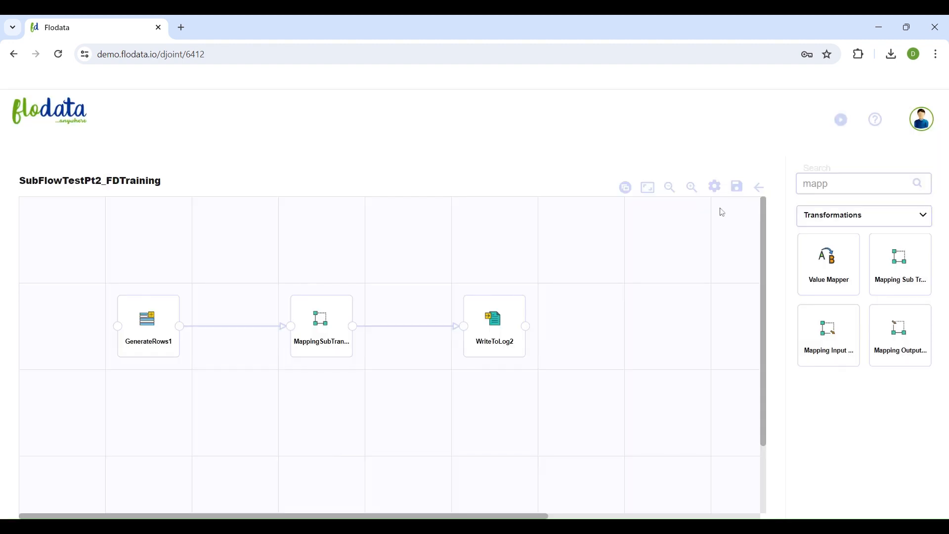
# - Save the SubFlowTestPt2_FDTraining flow and run it from the list of all flows
pyautogui.click(741, 188)
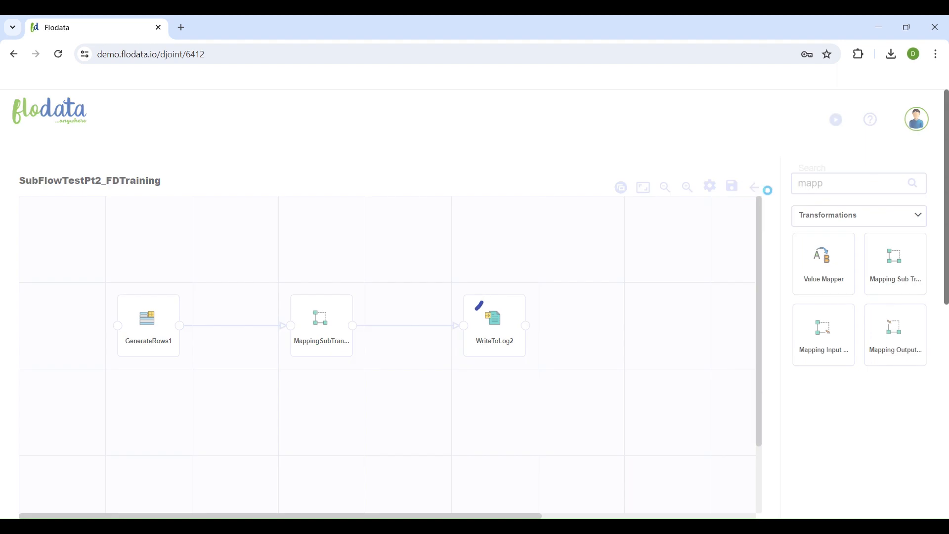
pyautogui.click(756, 187)
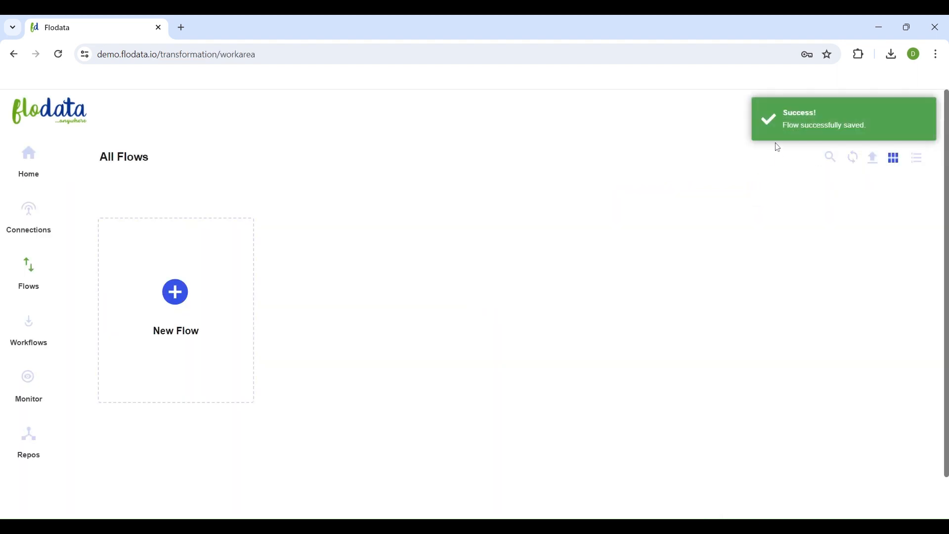
pyautogui.moveTo(403, 243)
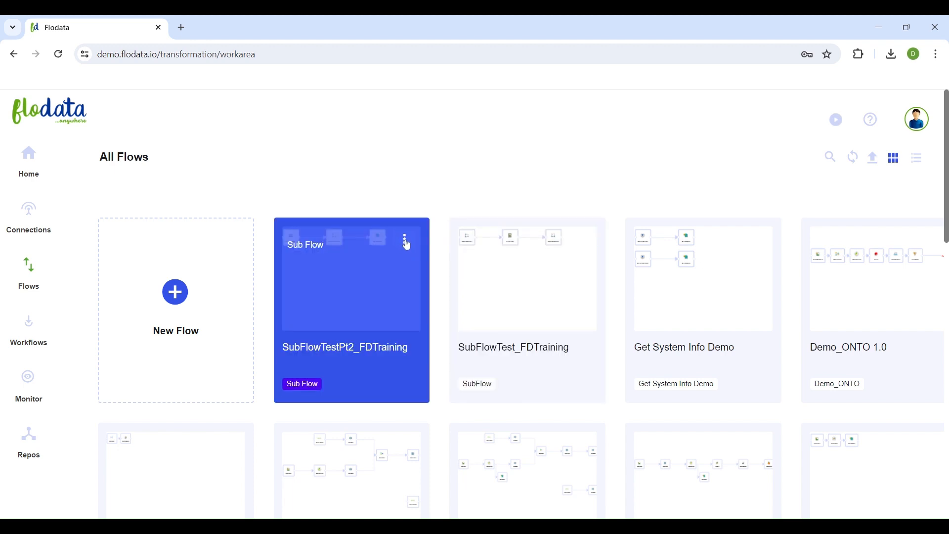
pyautogui.click(405, 241)
pyautogui.click(347, 407)
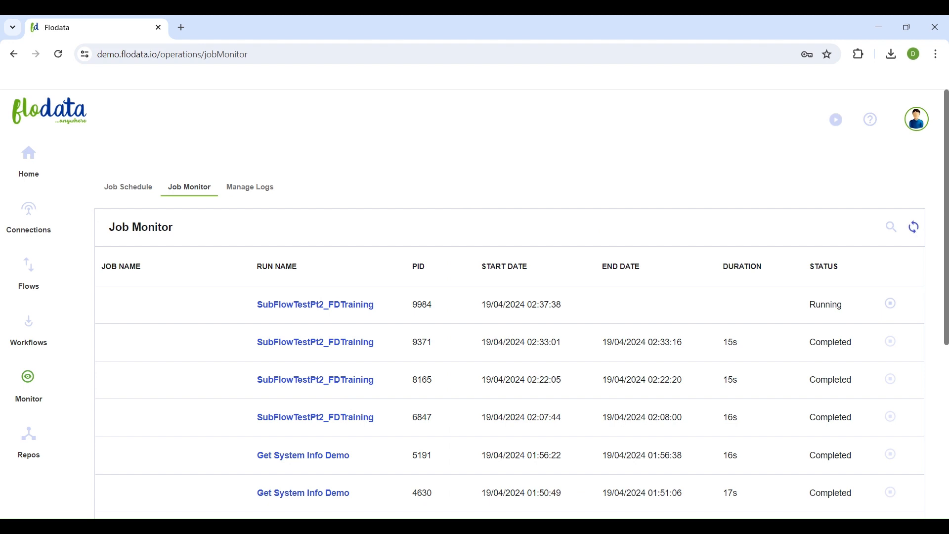
# - Refresh the job monitor and read the SubFlowTest_FDTraining log in the flow metrics of the latest SubFlowTestPt2_FDTraining run
pyautogui.click(915, 228)
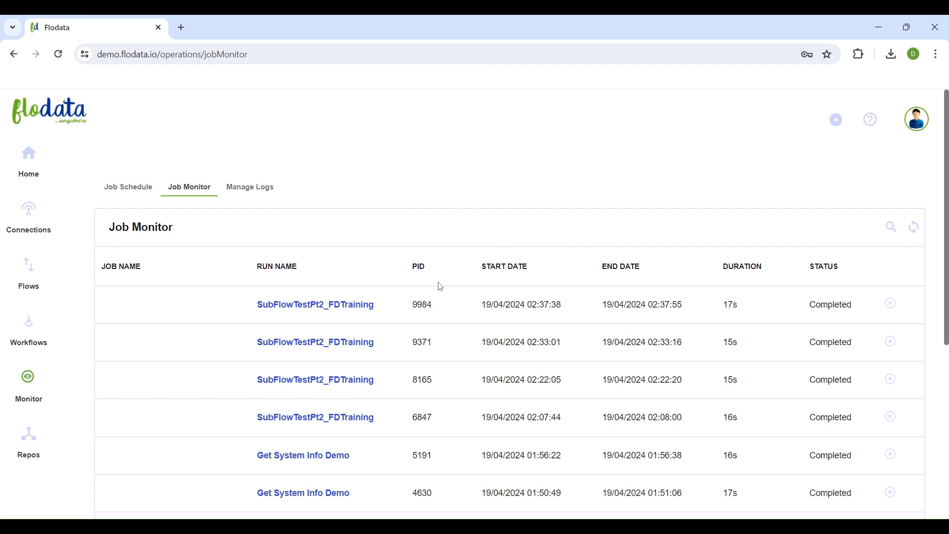
pyautogui.click(349, 311)
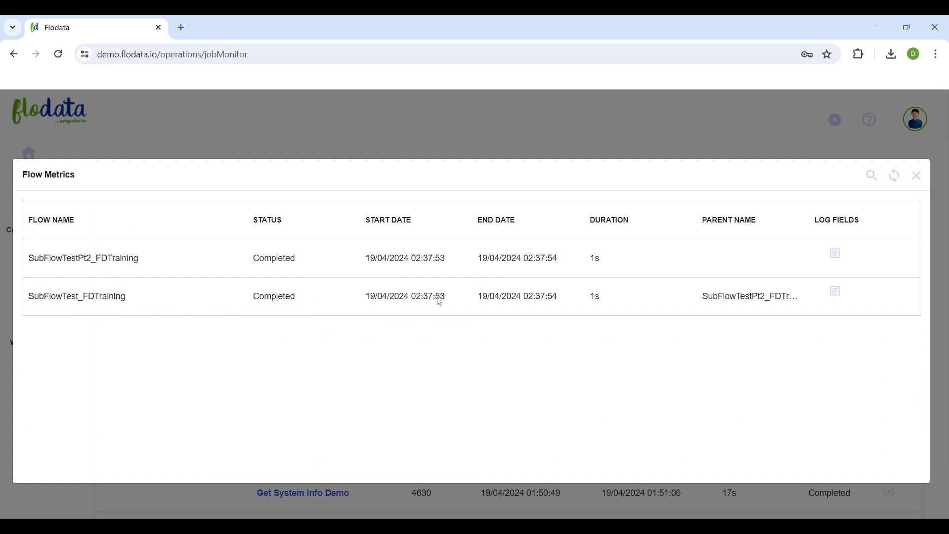
pyautogui.click(834, 295)
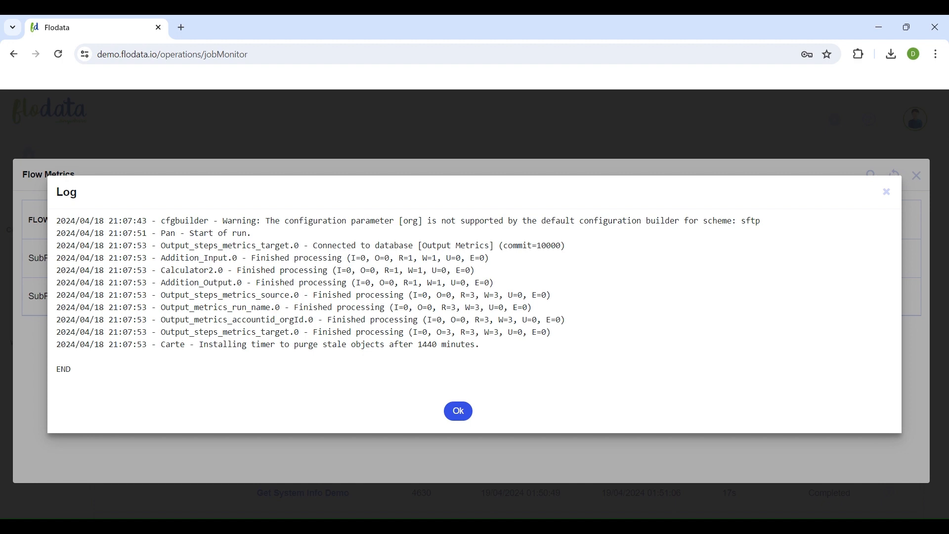
pyautogui.click(462, 413)
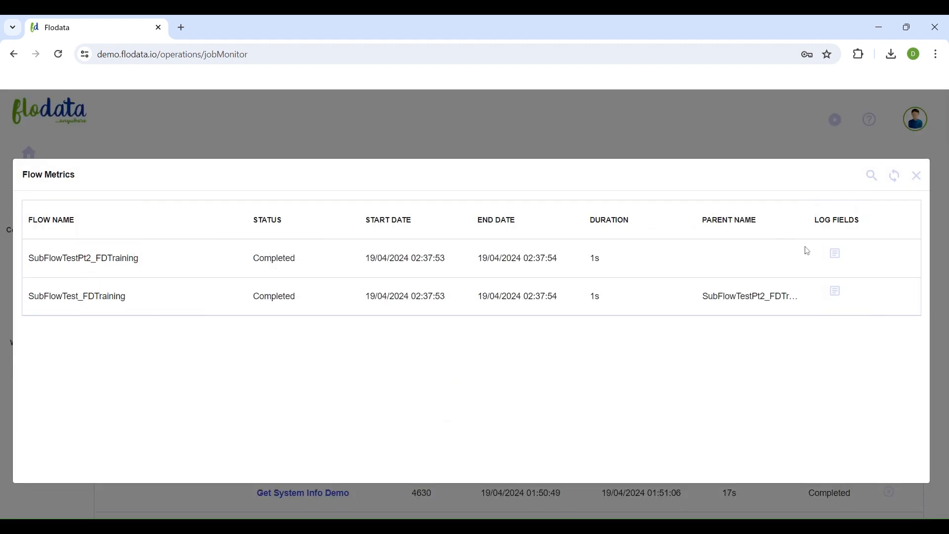
# - Read the parent flow SubFlowTestPt2_FDTraining's log through to its end, checking the logged Sum, Num1 and Num2, and close it
pyautogui.click(835, 254)
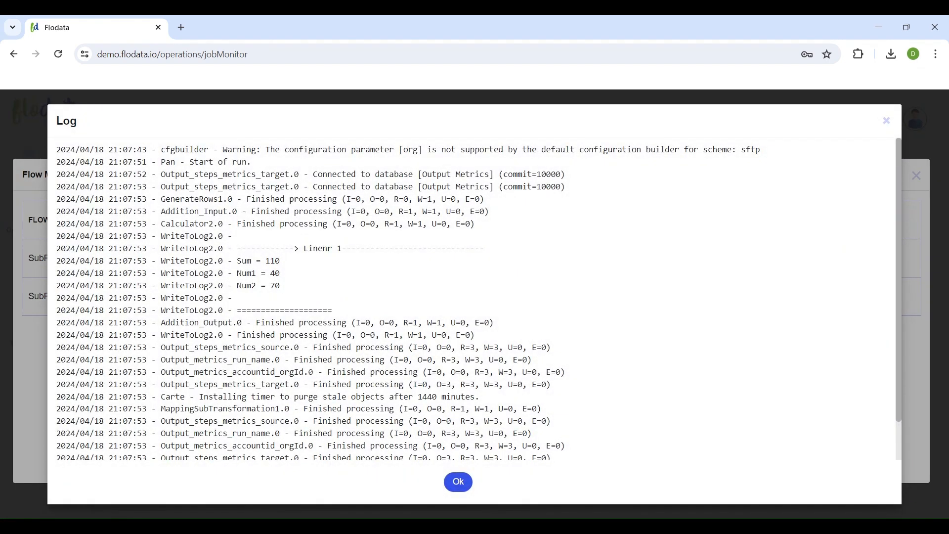
pyautogui.scroll(-1, 286, 268)
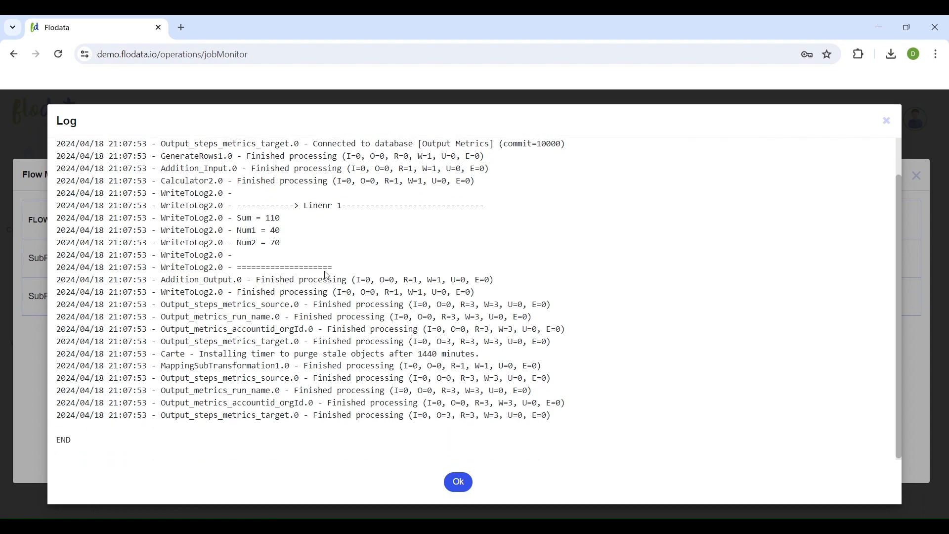
pyautogui.click(467, 487)
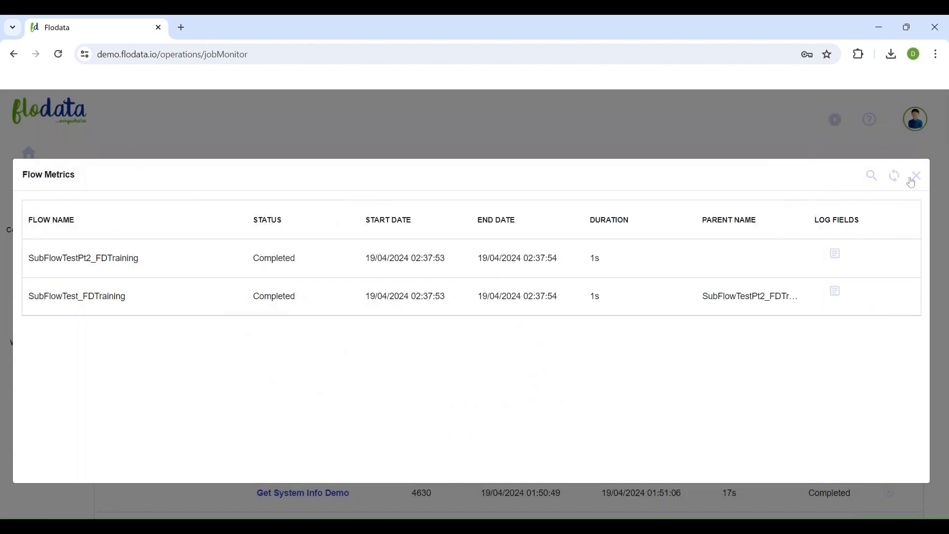